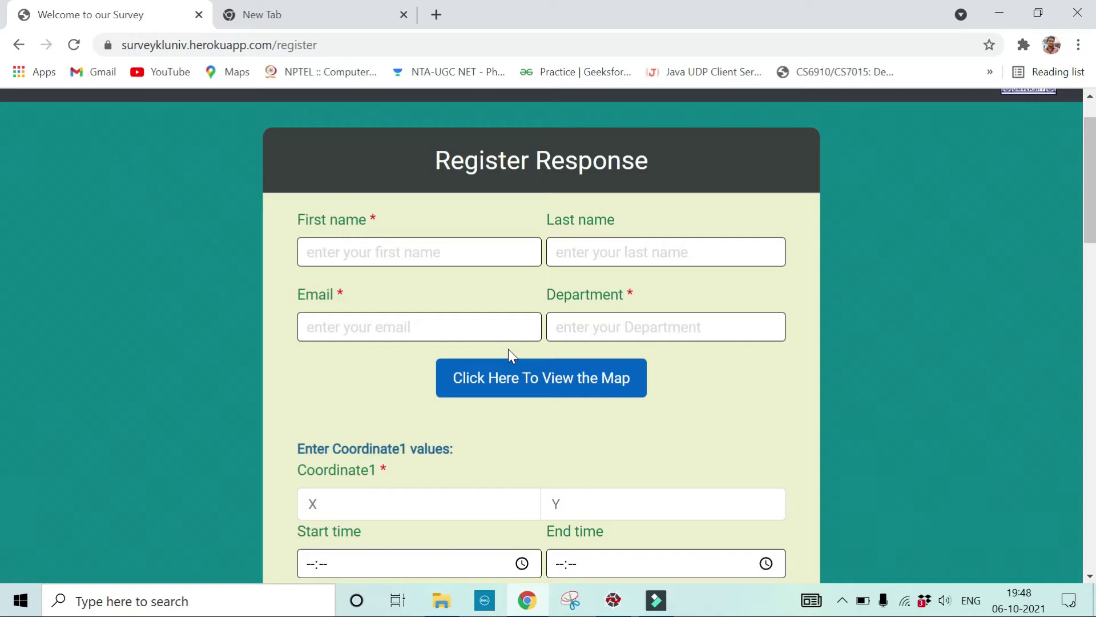
- Open the survey's campus map and place a location marker in the grid cell just beside Science Play Ground
left_click(551, 380)
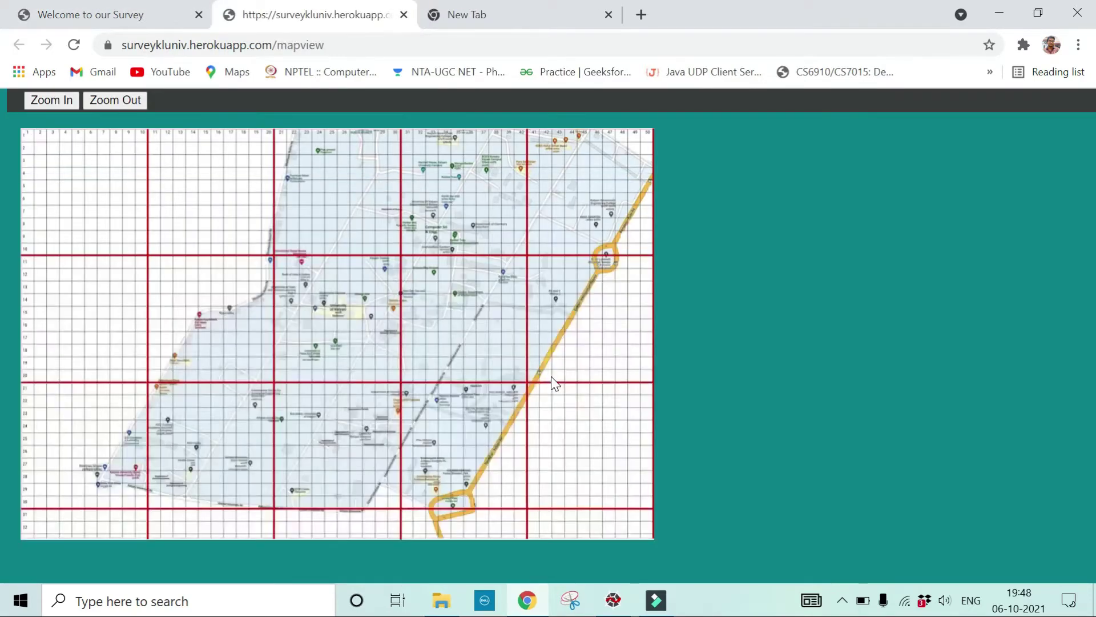
left_click(52, 100)
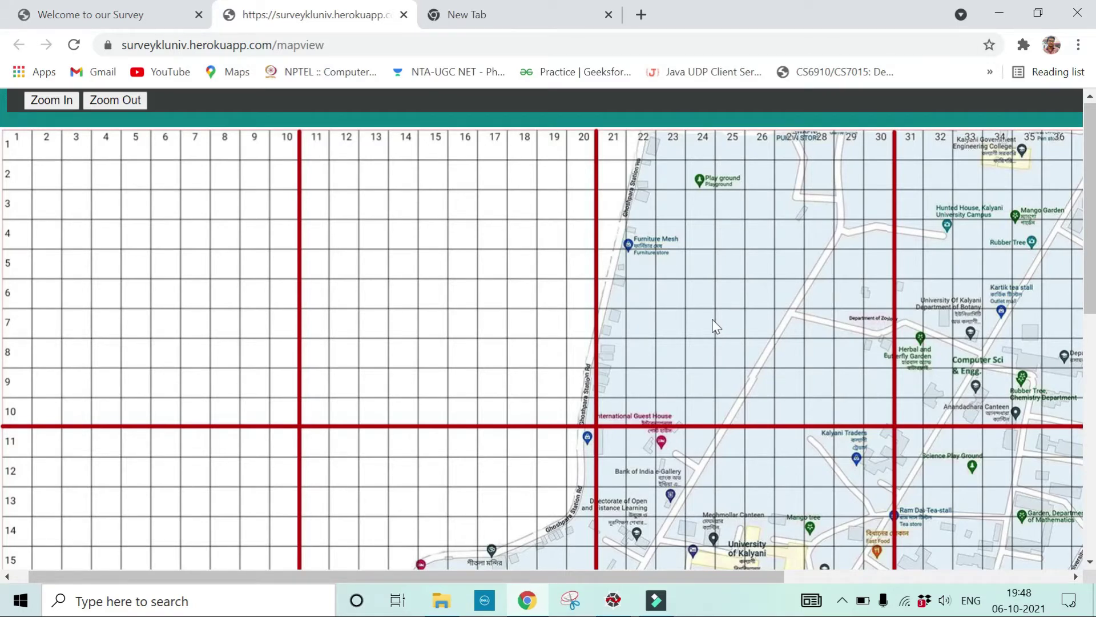
scroll(884, 408, "right", 5)
scroll(883, 408, "down", 3)
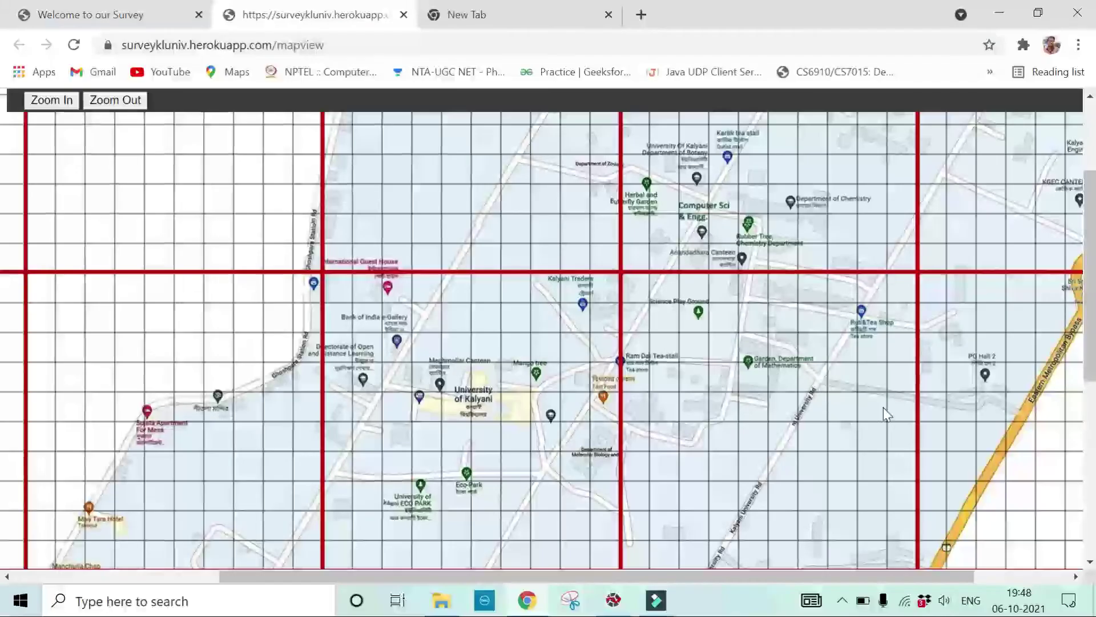
left_click(714, 307)
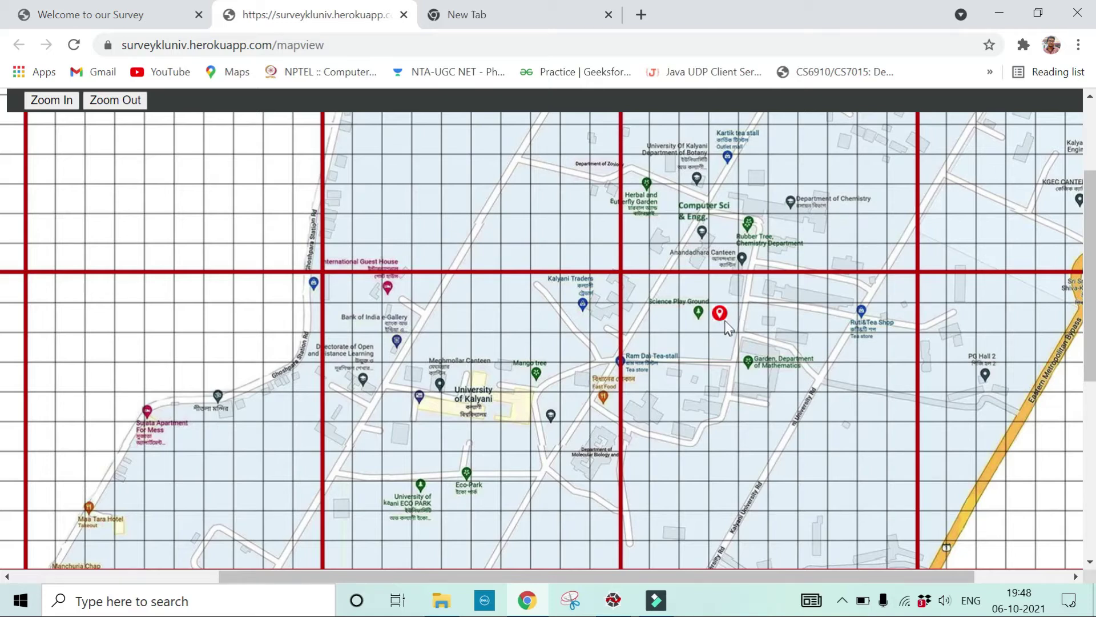
- Examine the row and column numbers along the map grid that correspond to the placed marker
scroll(701, 265, "up", 3)
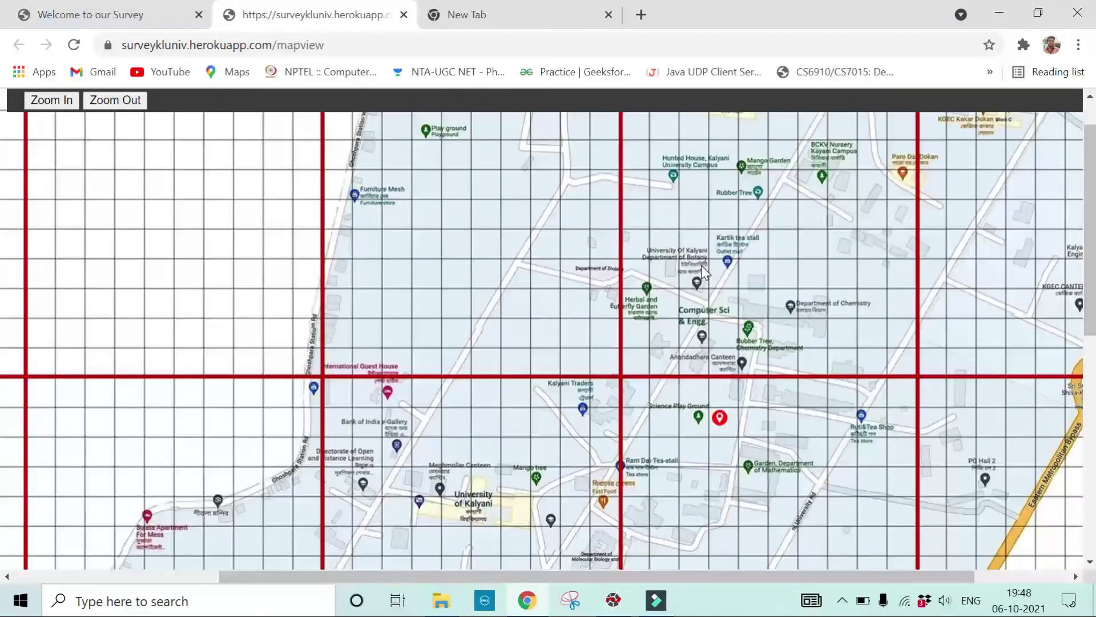
scroll(703, 269, "down", 1)
scroll(704, 269, "left", 5)
scroll(703, 270, "up", 1)
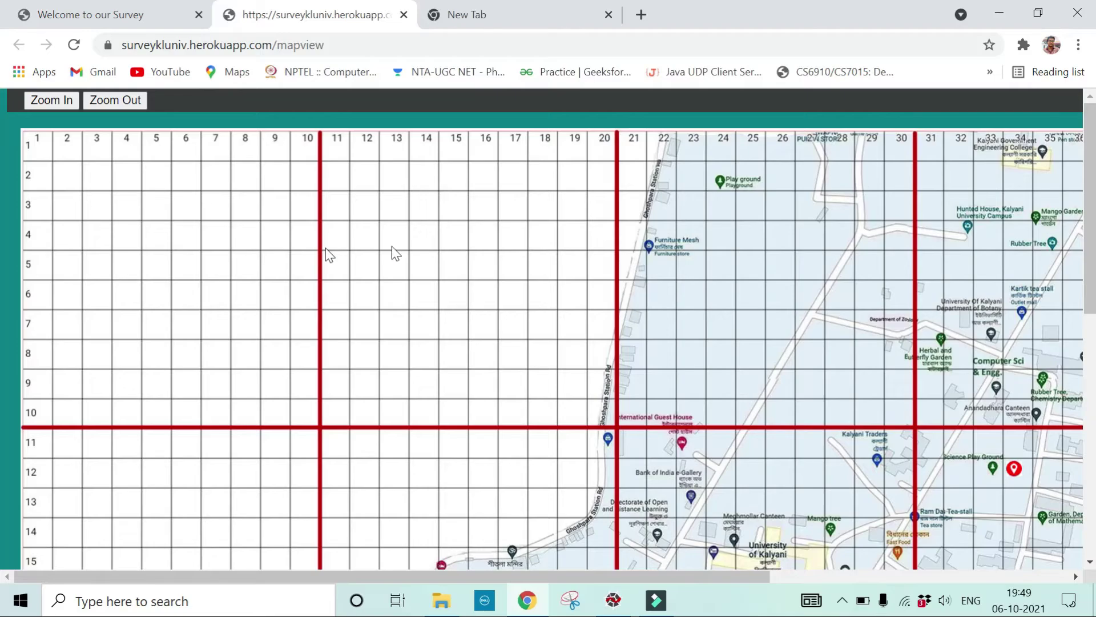
scroll(555, 251, "right", 5)
scroll(555, 251, "down", 1)
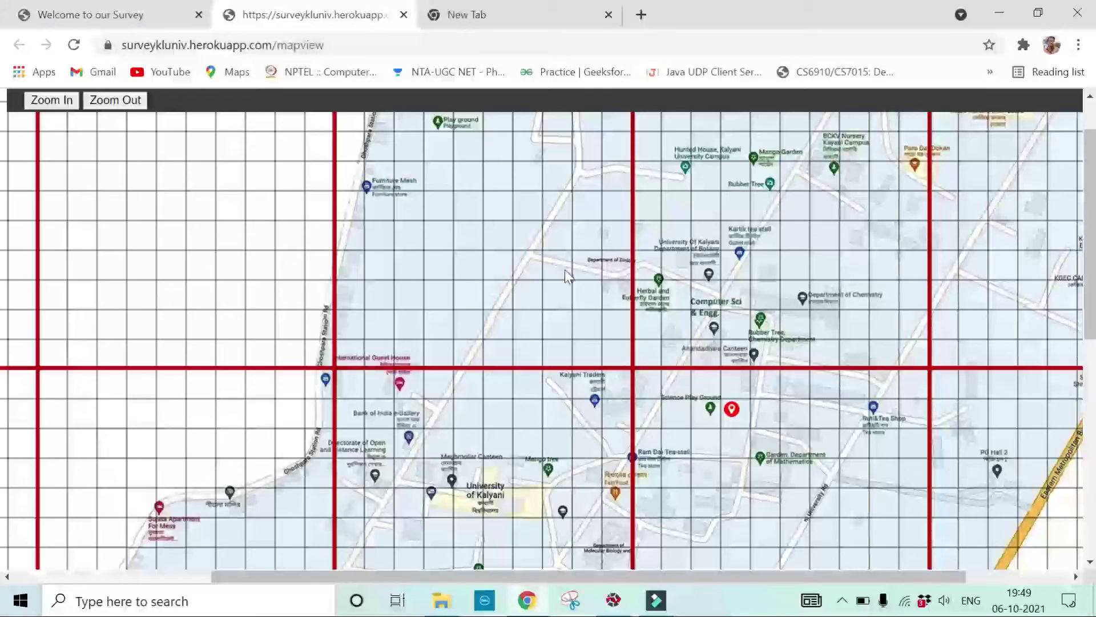
scroll(564, 270, "up", 1)
scroll(564, 270, "down", 1)
scroll(749, 265, "up", 1)
scroll(749, 264, "down", 1)
scroll(738, 171, "down", 1)
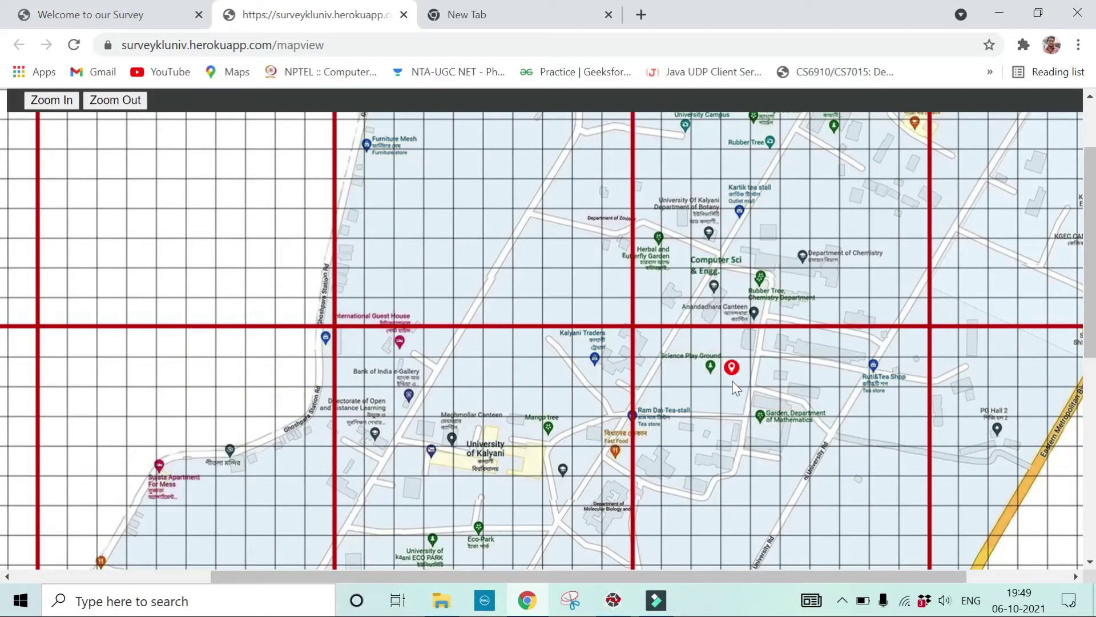
scroll(421, 333, "left", 1)
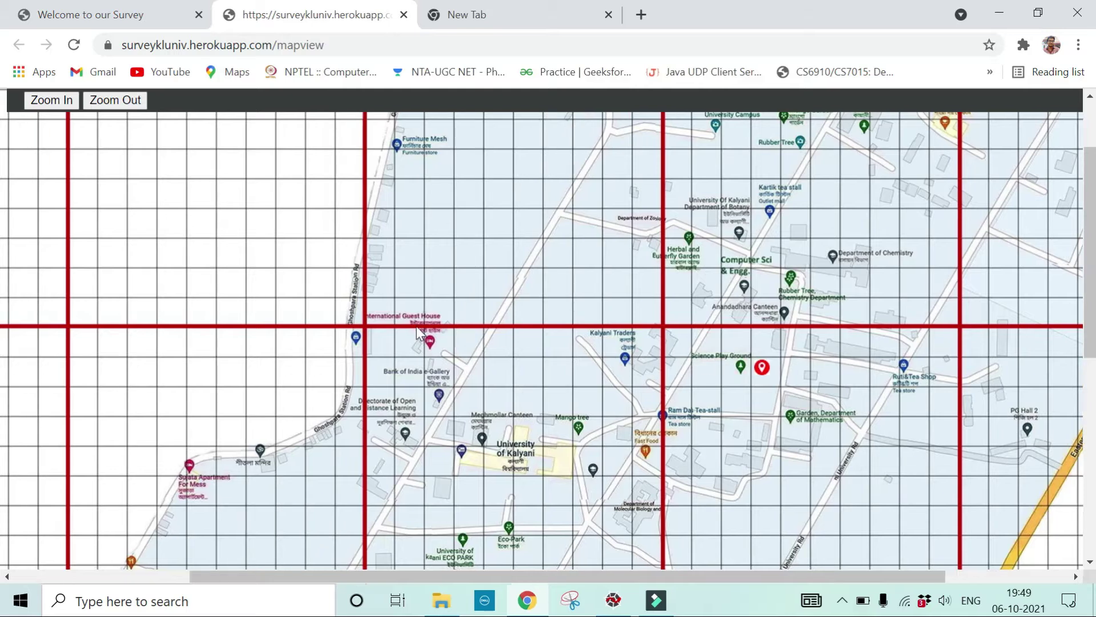
scroll(421, 333, "left", 4)
scroll(627, 417, "right", 1)
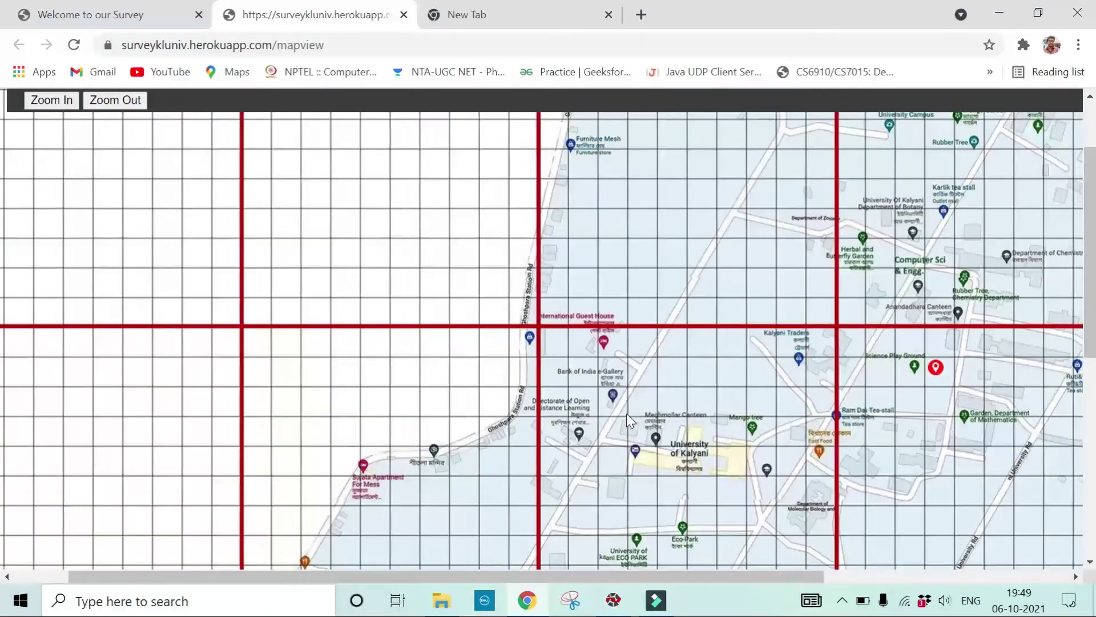
scroll(626, 413, "right", 1)
scroll(666, 374, "right", 2)
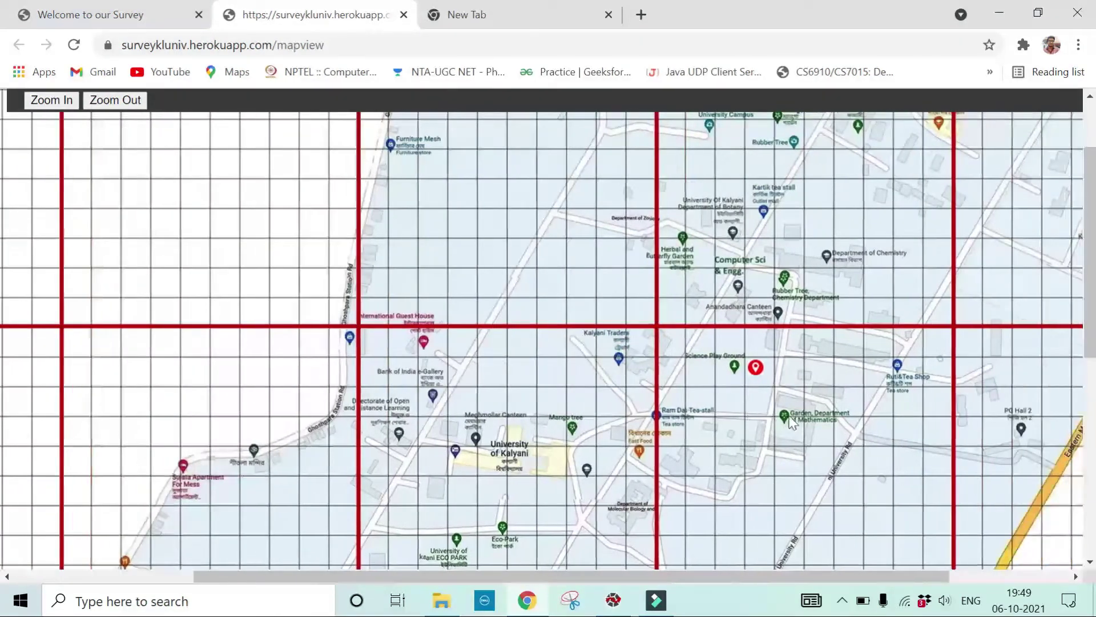
left_click(755, 373)
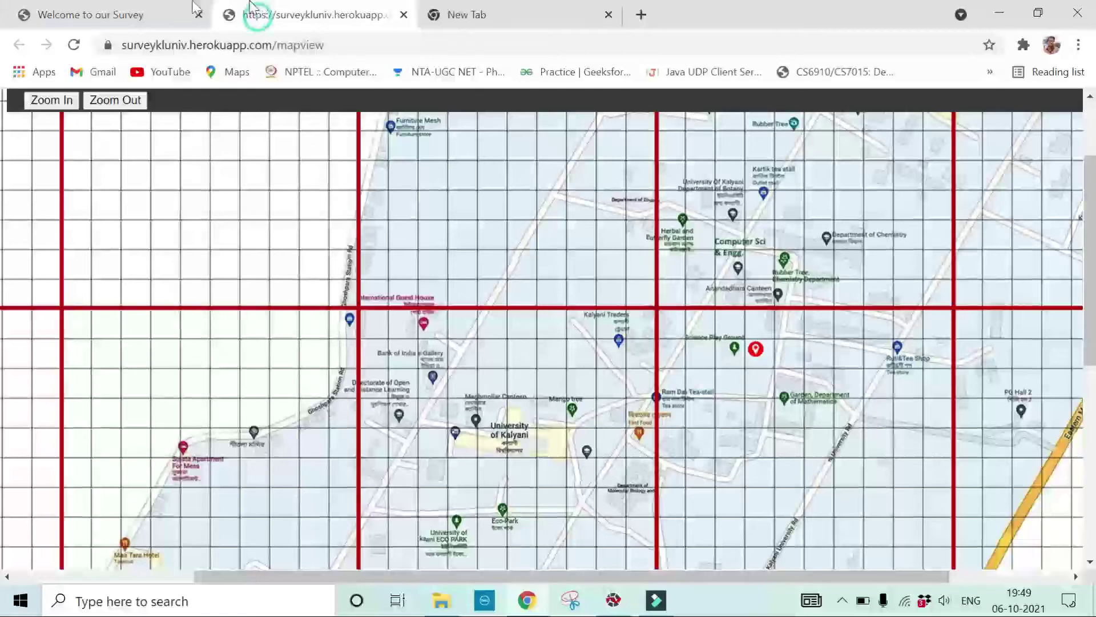
- Return to the survey form and enter Coordinate1 with X 12 and Y 34
left_click(183, 14)
left_click(416, 503)
type("12")
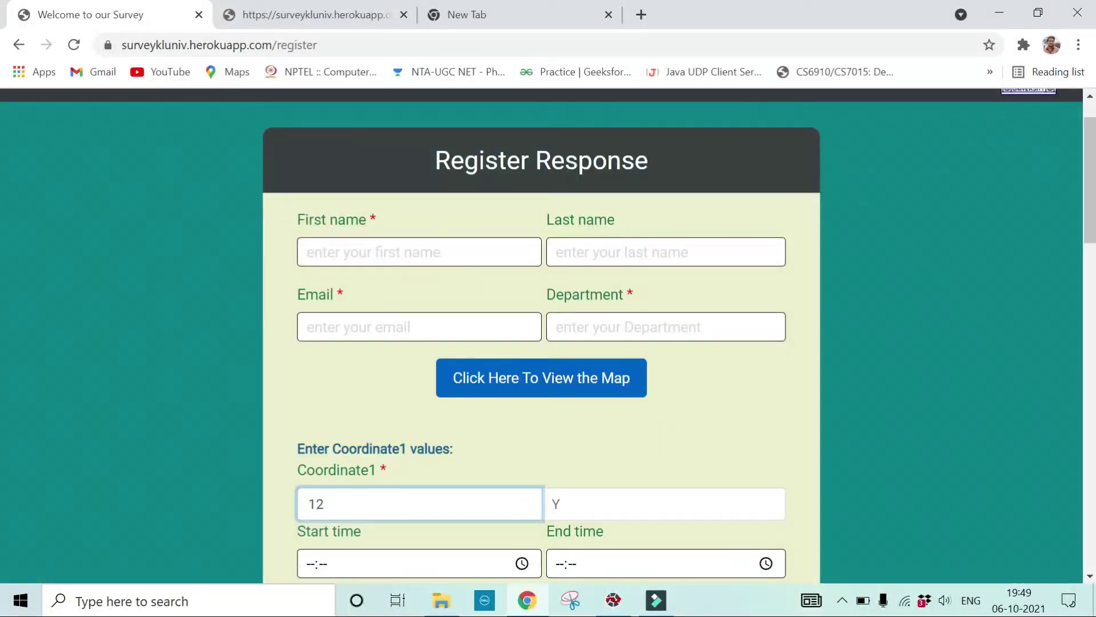
left_click(663, 504)
type("34")
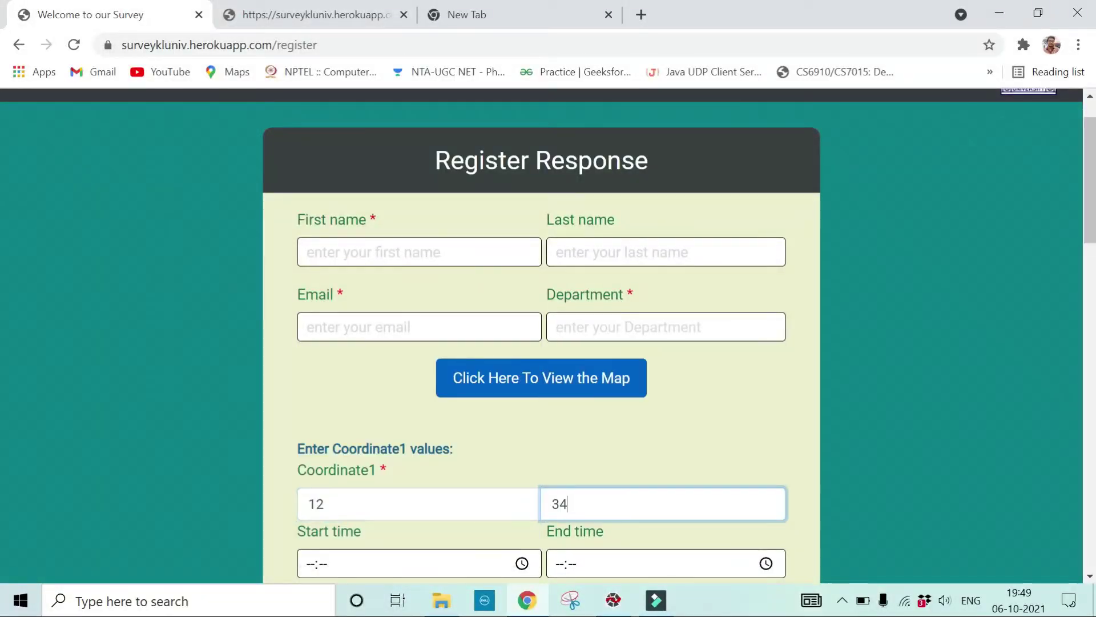
left_click(674, 434)
- Enter Coordinate2 with X 40 and Y 20
scroll(674, 433, "down", 3)
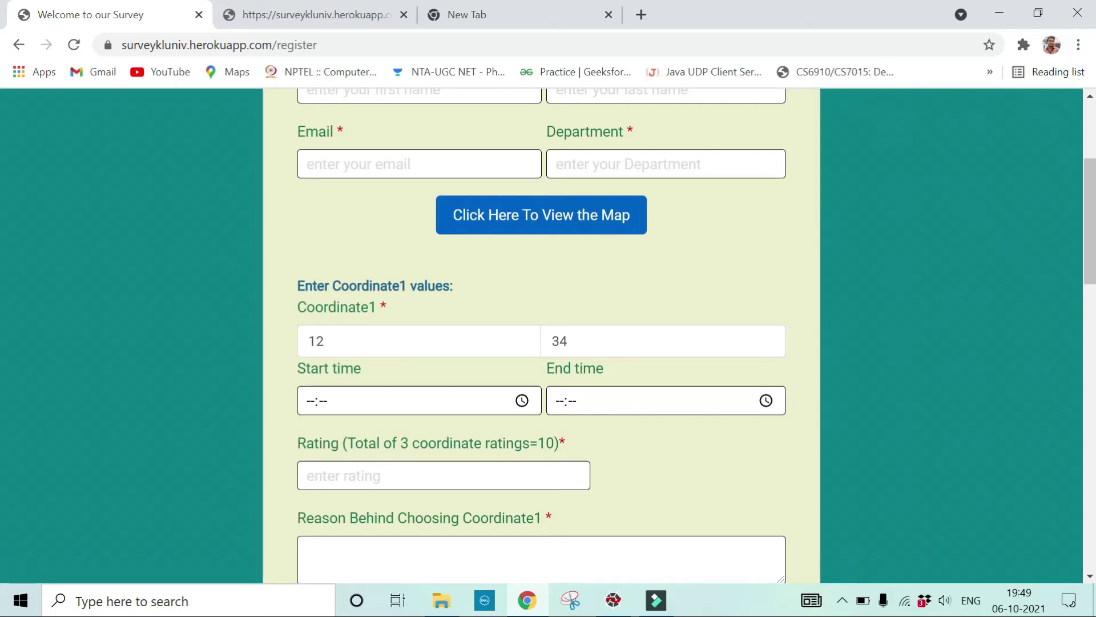
scroll(624, 443, "down", 1)
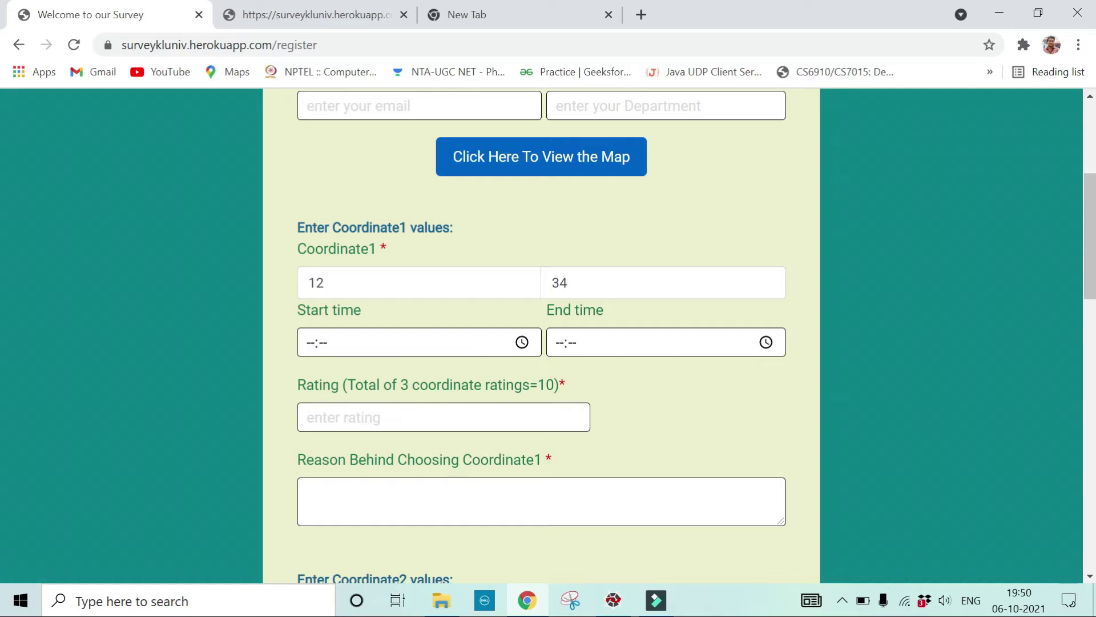
scroll(541, 337, "down", 3)
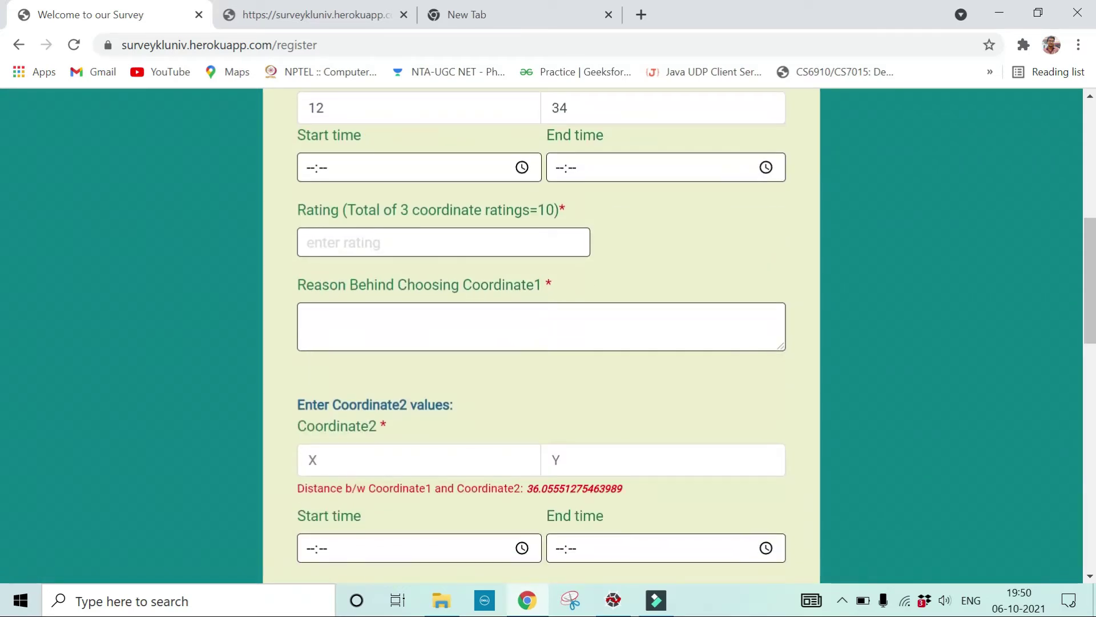
left_click(394, 464)
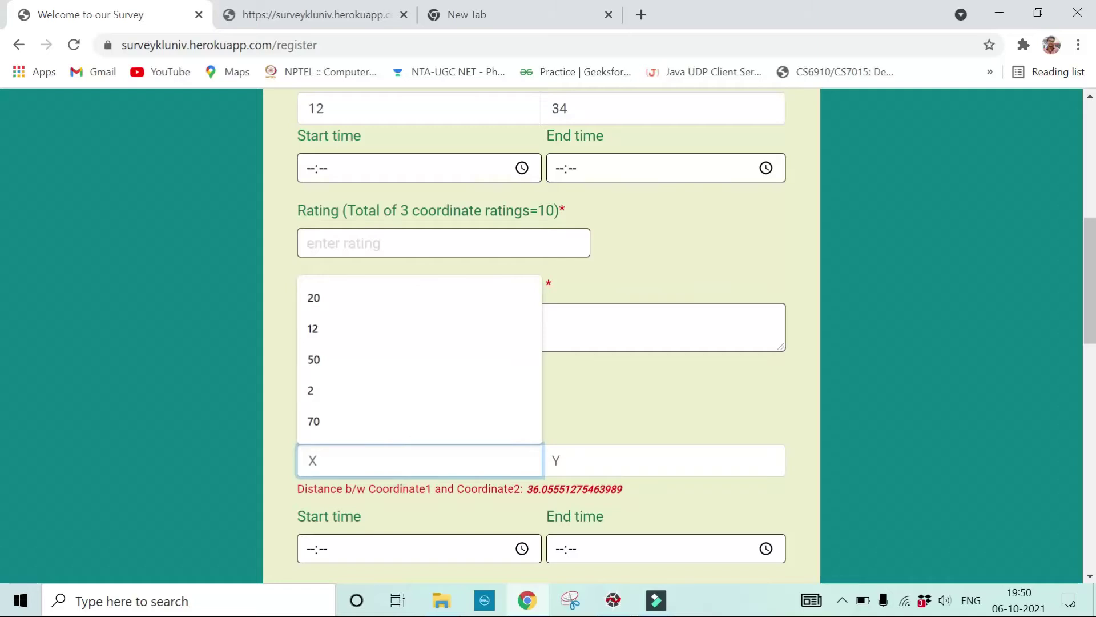
key("ctrl+Tab")
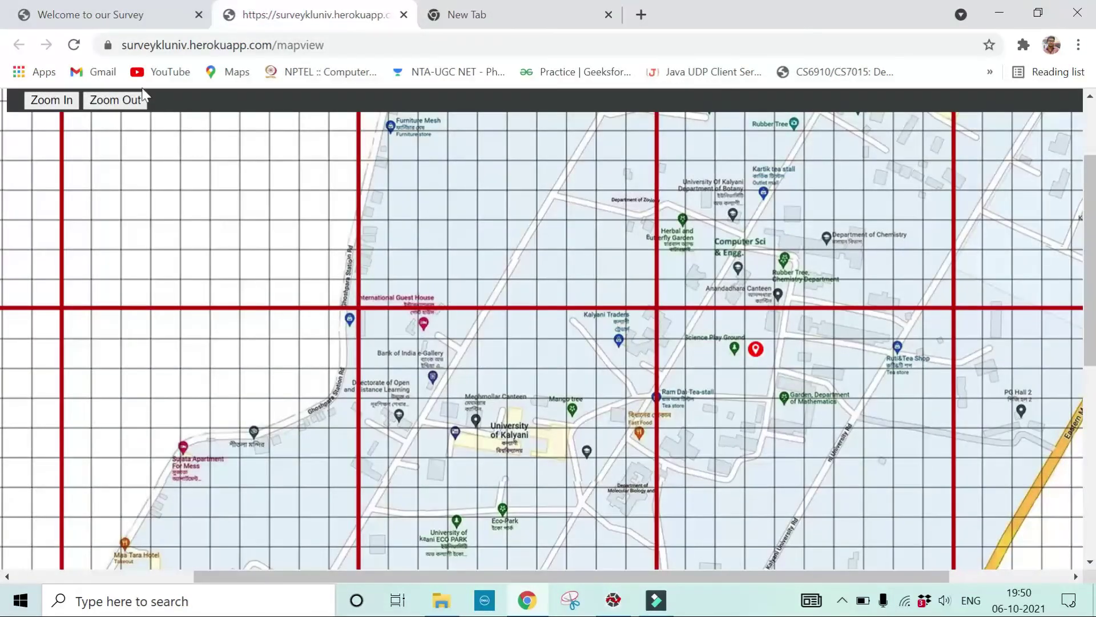
left_click(97, 14)
type("40")
left_click(571, 464)
type("20")
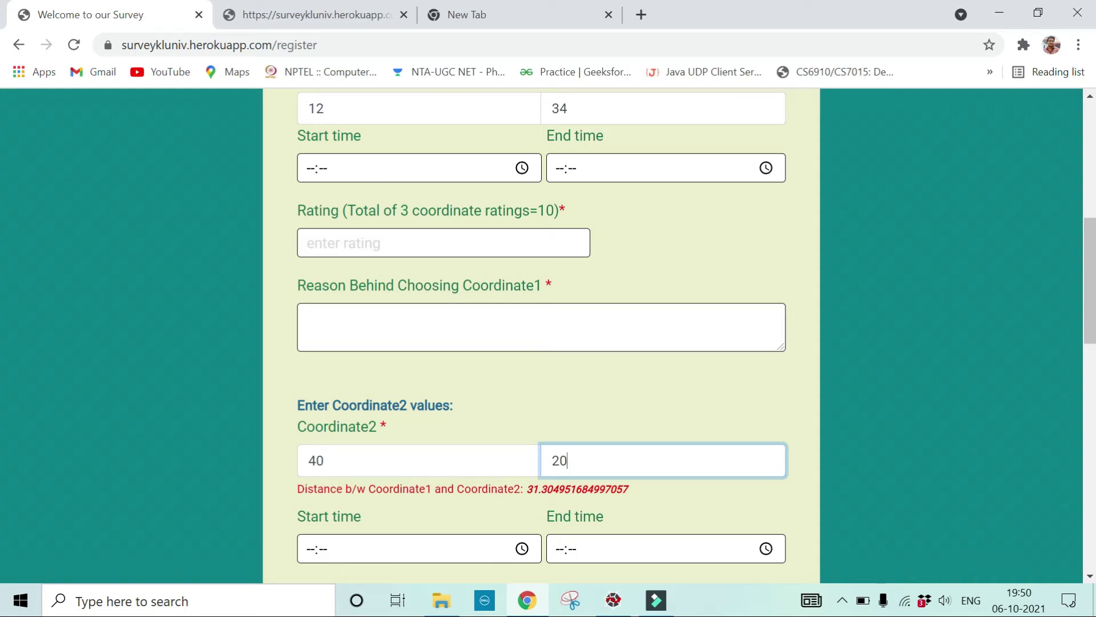
- Change Coordinate2 to X 20 and Y 34
double_click(317, 460)
type("20")
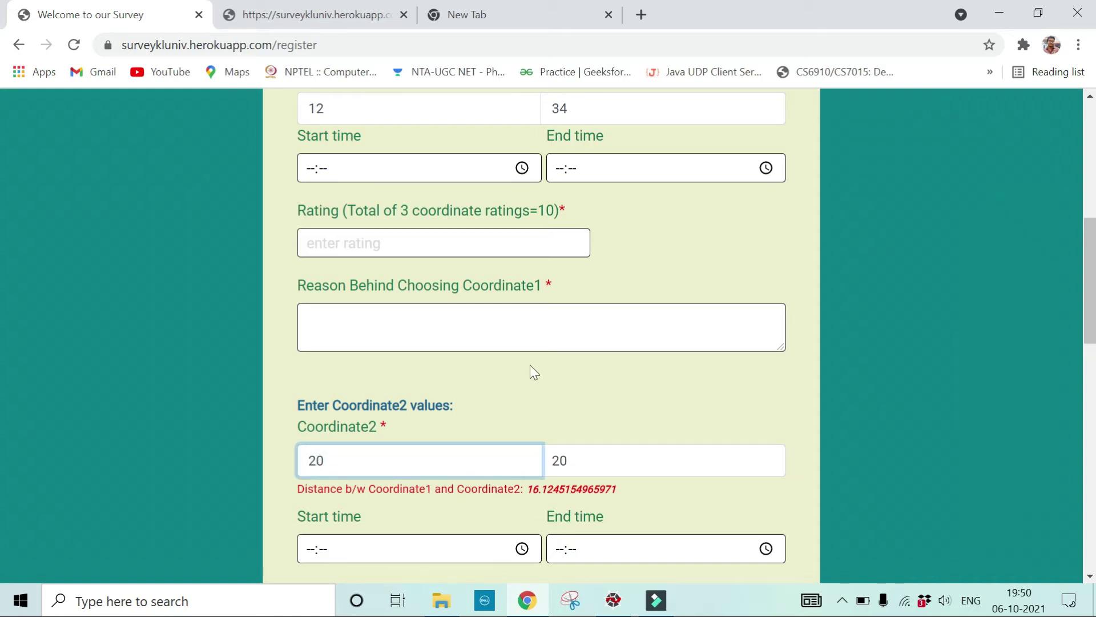
scroll(530, 368, "up", 2)
scroll(530, 368, "down", 1)
left_click(568, 493)
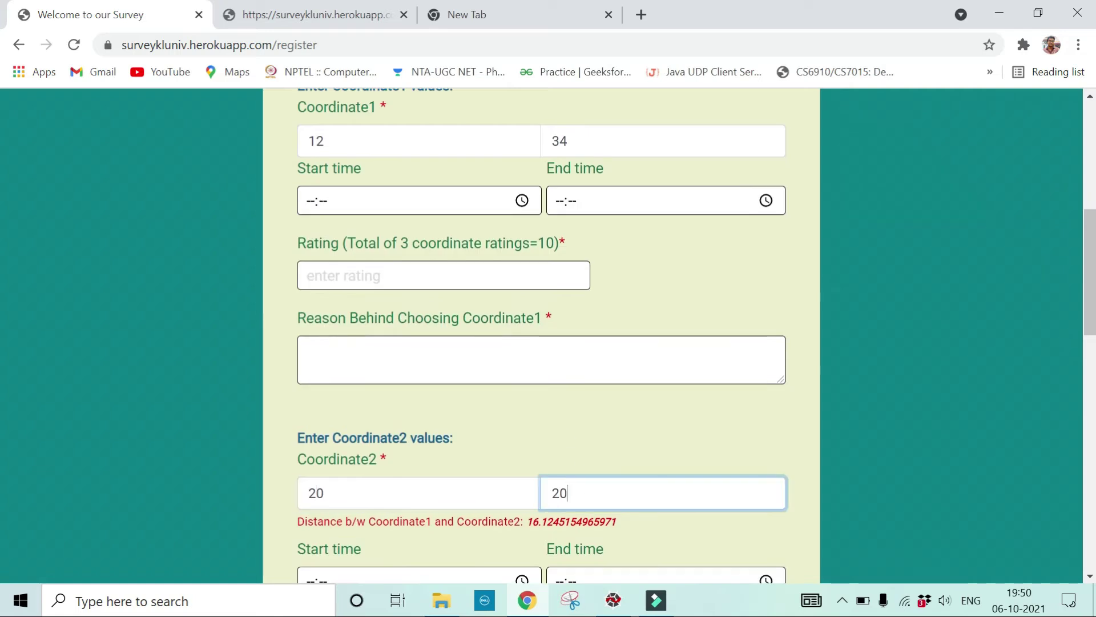
key("BackSpace")
key("BackSpace")
type("34")
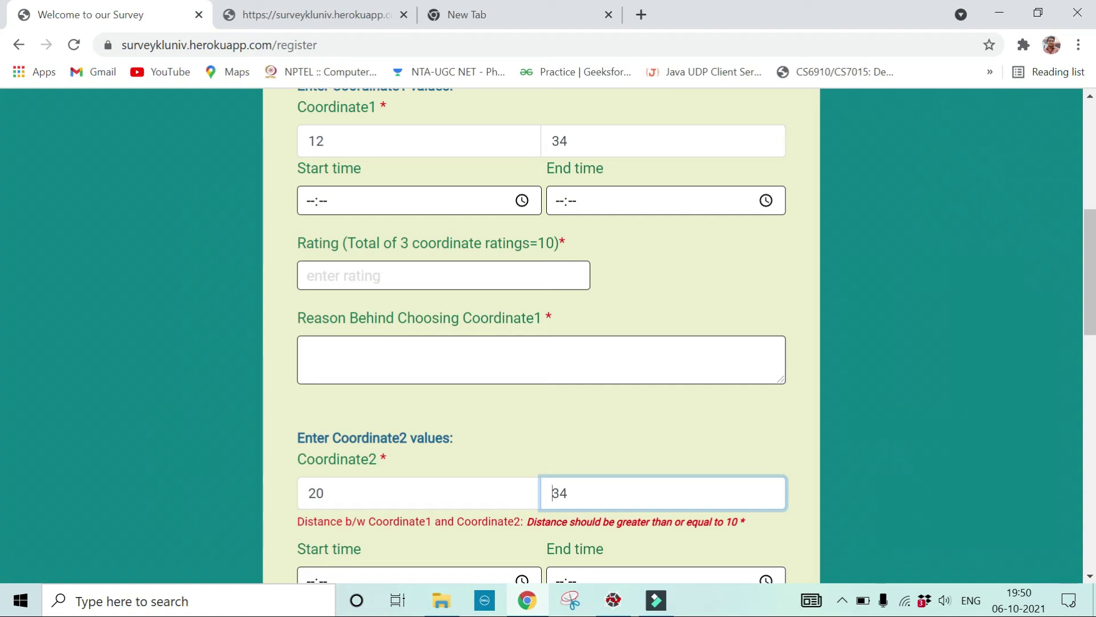
- Write "This location is near PG hostel" as the reason for choosing Coordinate1 and clear the text again
left_click(378, 352)
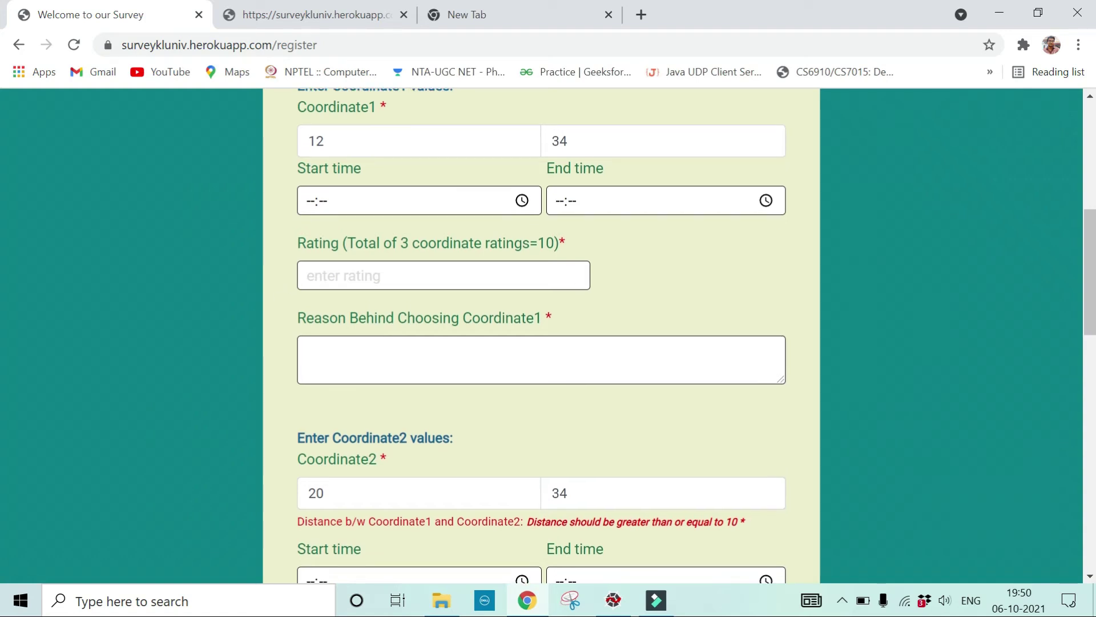
type("This location is ne")
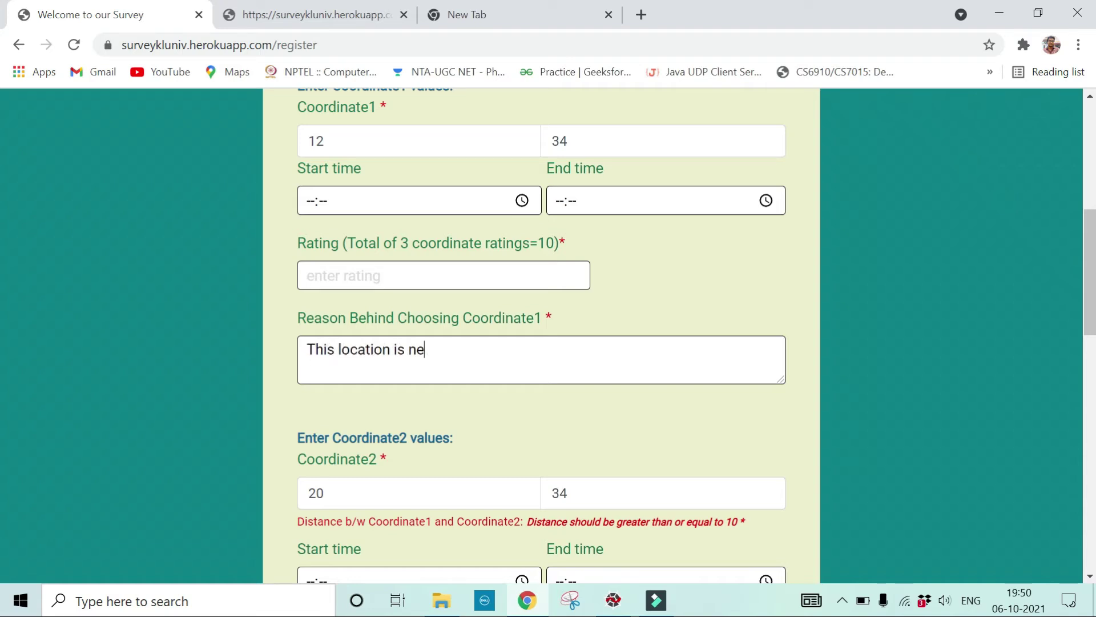
type("ar PG hostel")
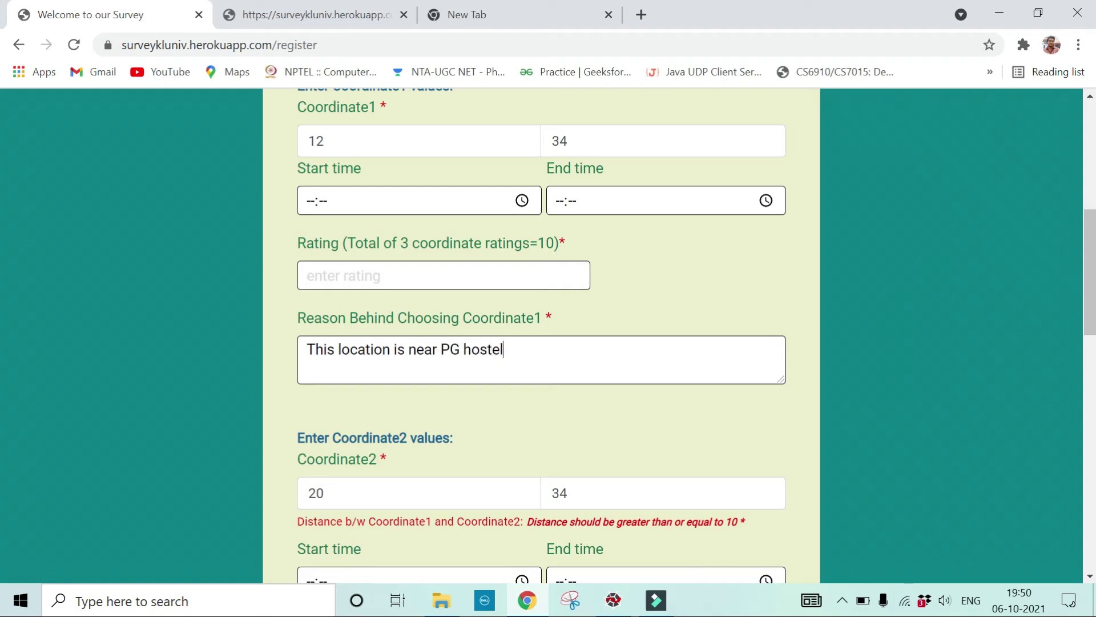
key("ctrl+a")
key("BackSpace")
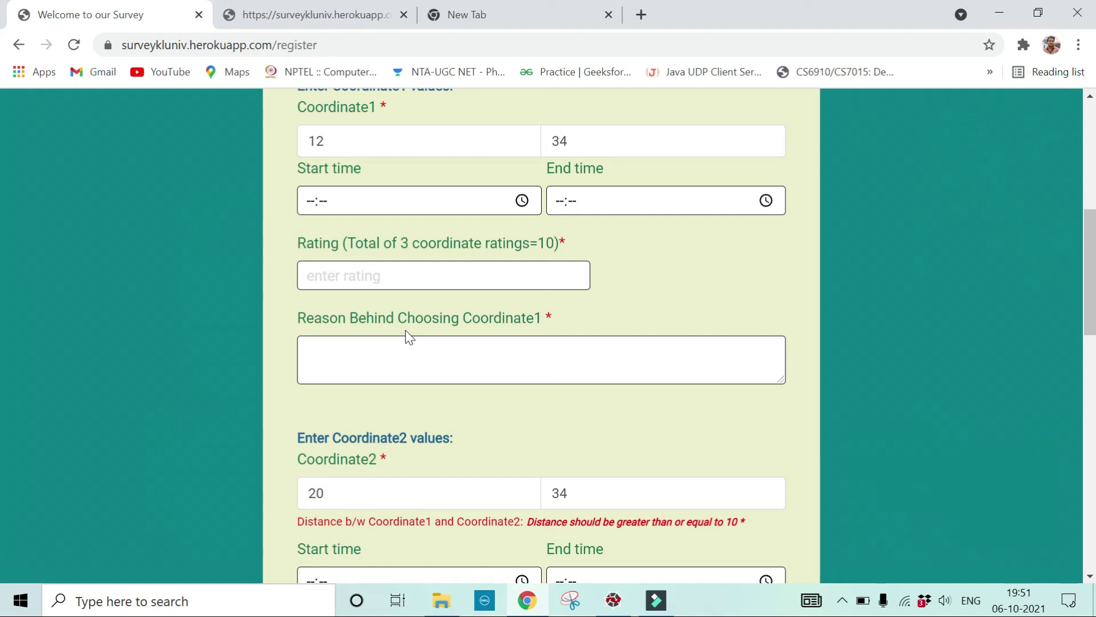
left_click(409, 342)
scroll(347, 305, "up", 1)
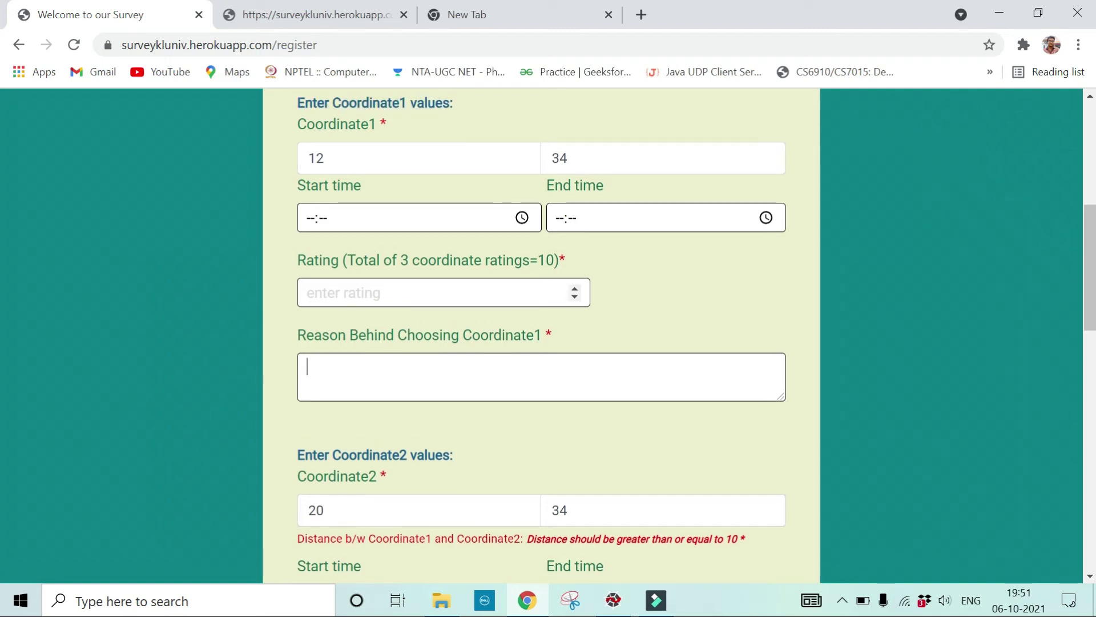
left_click(372, 344)
- Set the rating for Coordinate2 to 5
scroll(372, 345, "down", 5)
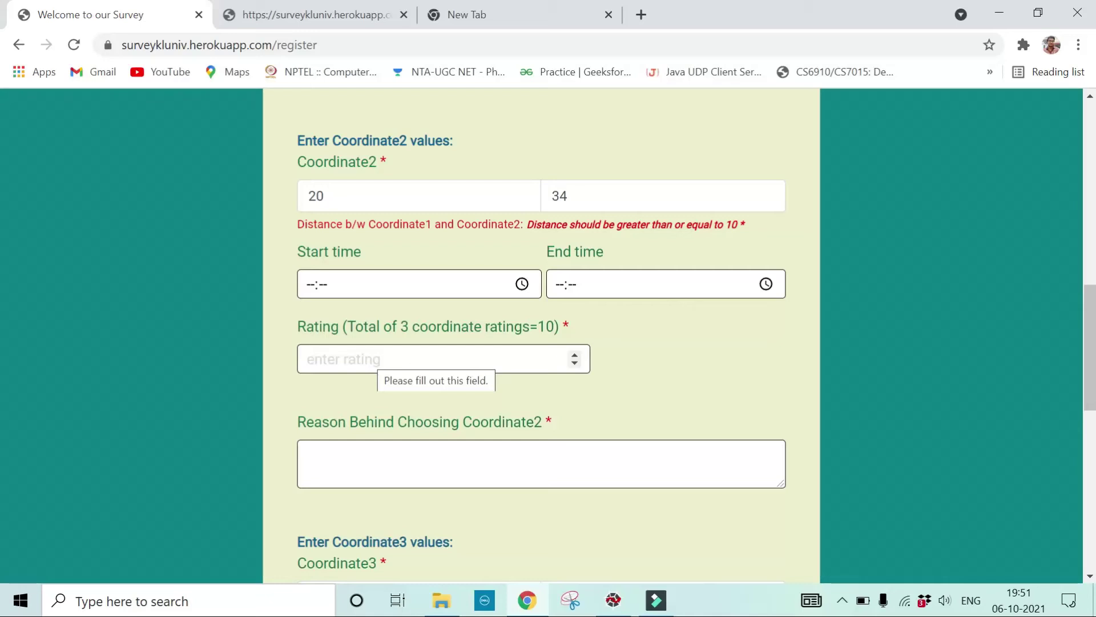
left_click(339, 358)
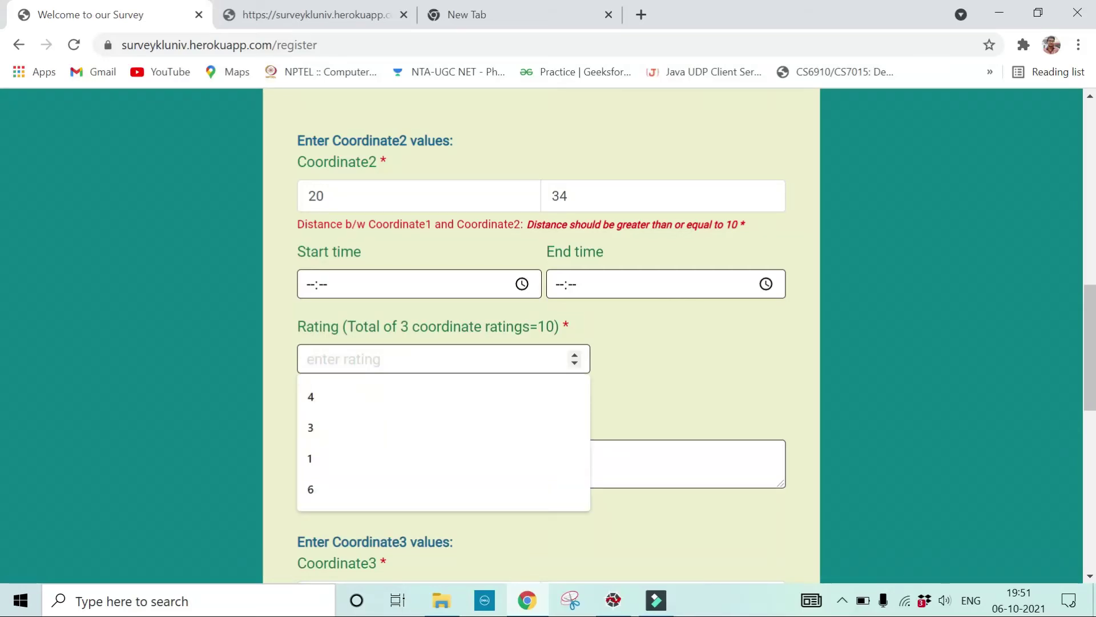
type("5")
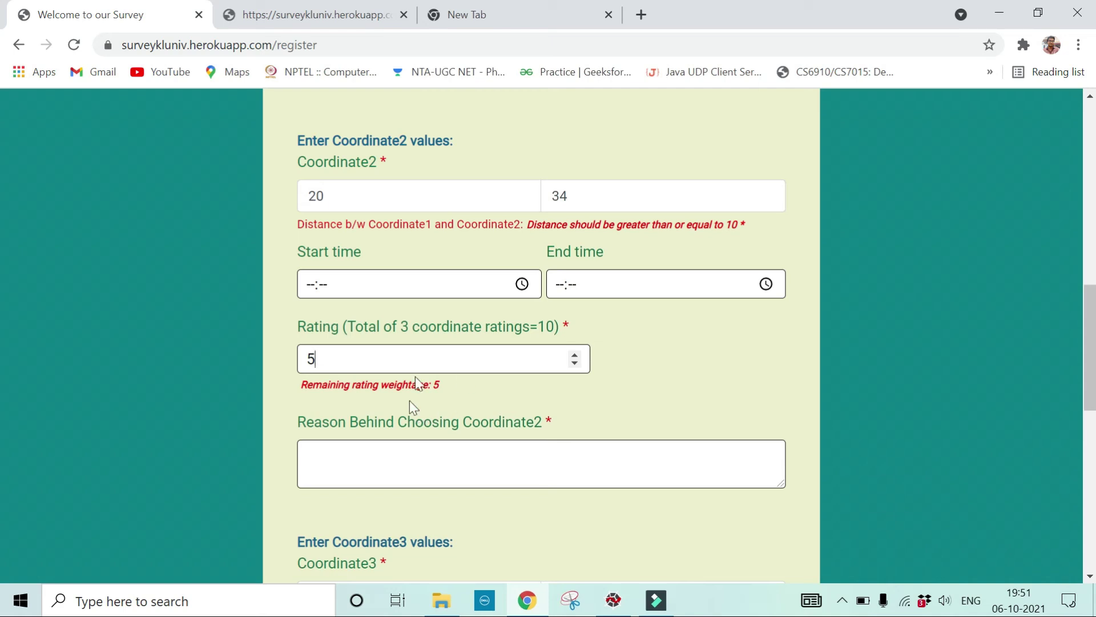
scroll(438, 396, "up", 2)
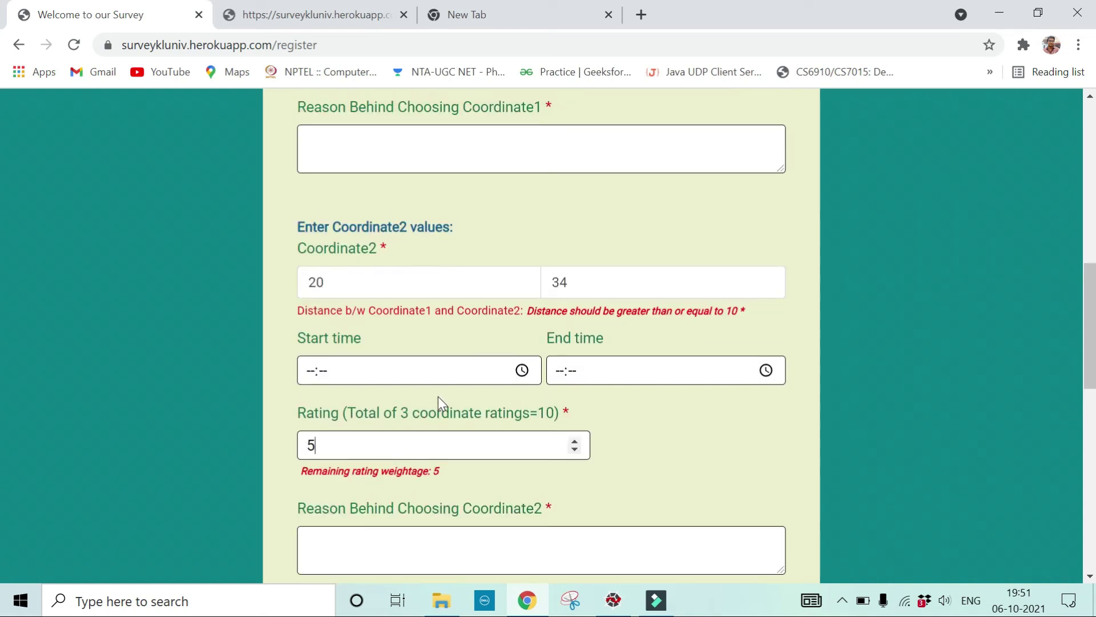
scroll(438, 397, "up", 2)
scroll(437, 396, "down", 4)
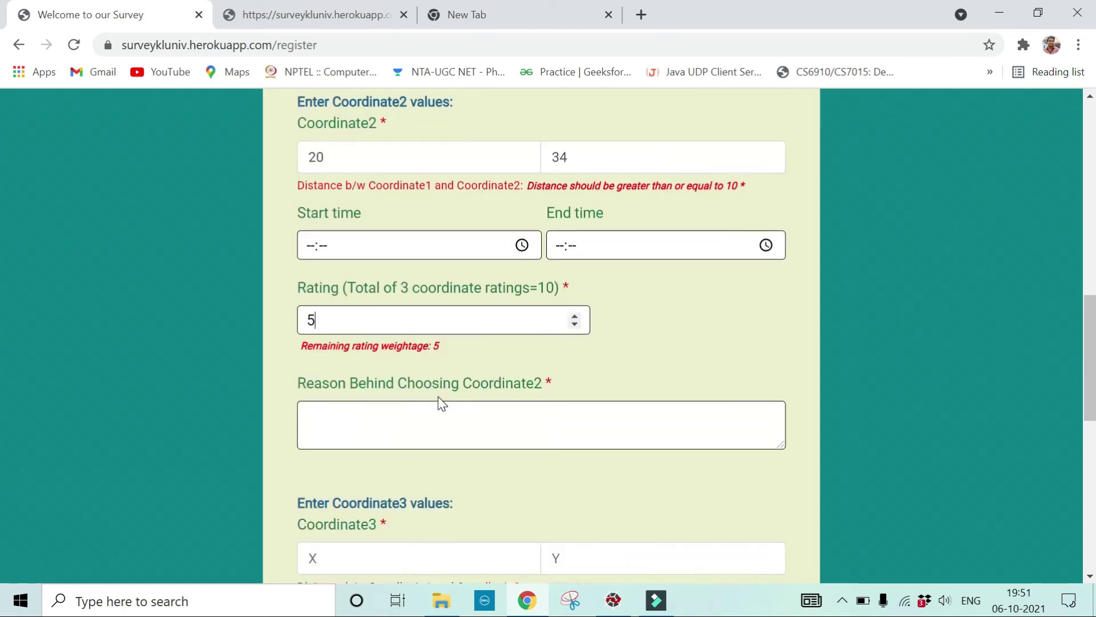
scroll(424, 338, "up", 4)
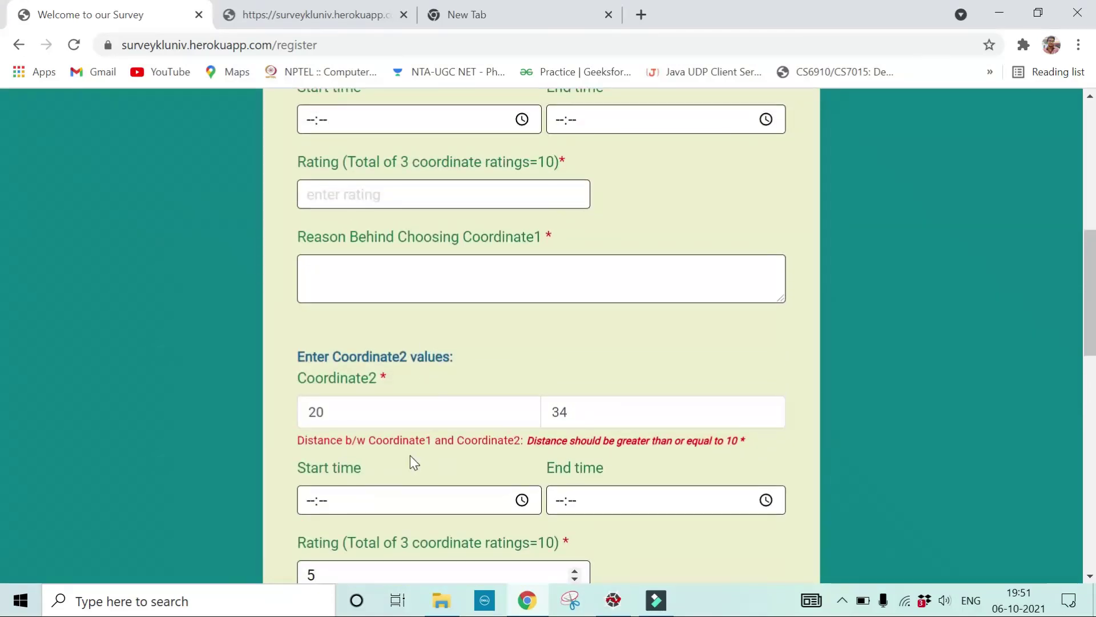
scroll(409, 454, "up", 1)
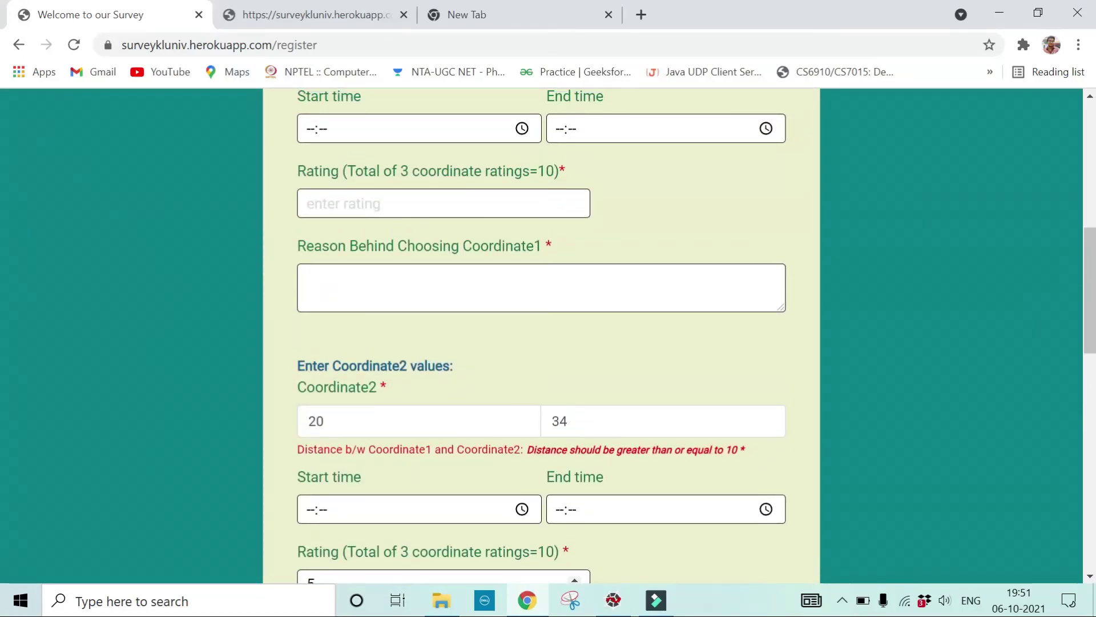
- Set the rating for Coordinate1 to 3 and the rating for Coordinate3 to 2
left_click(389, 203)
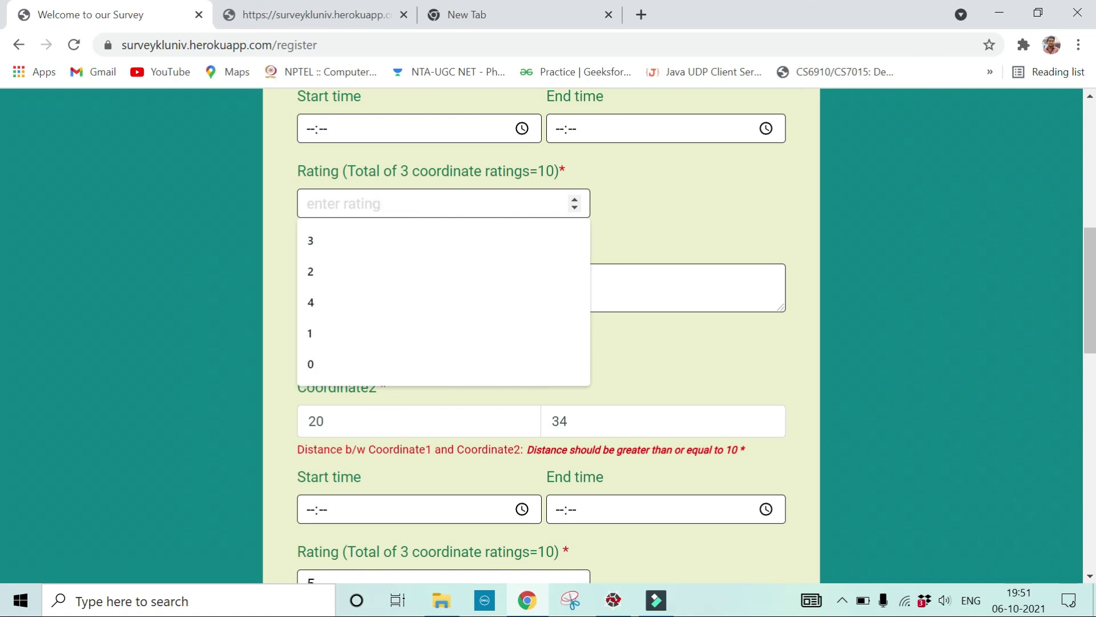
left_click(392, 231)
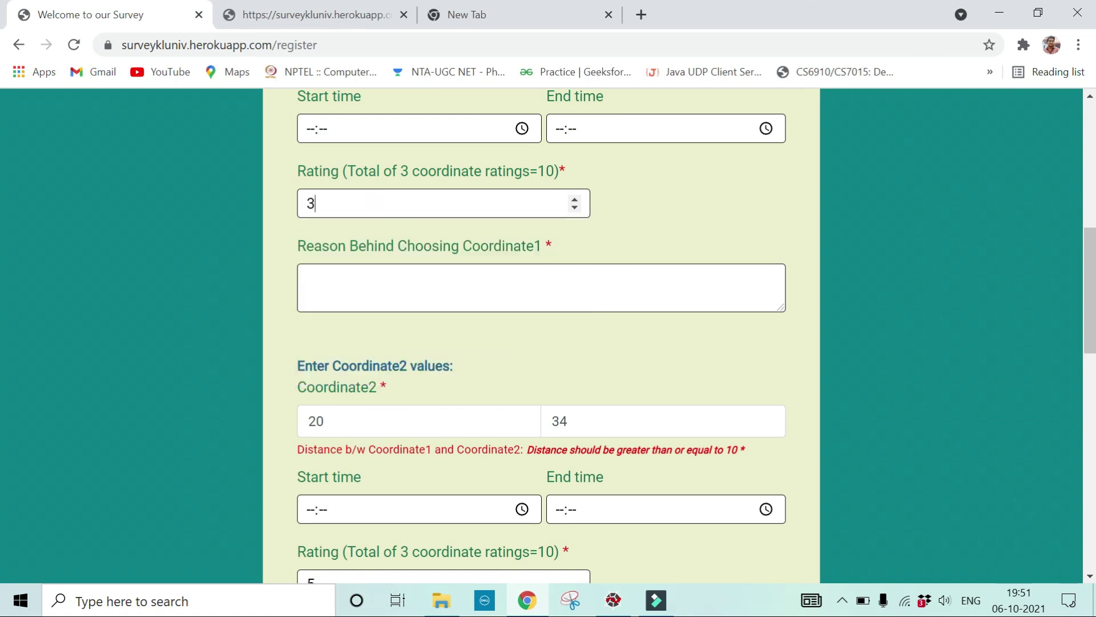
scroll(393, 224, "down", 4)
scroll(412, 304, "down", 4)
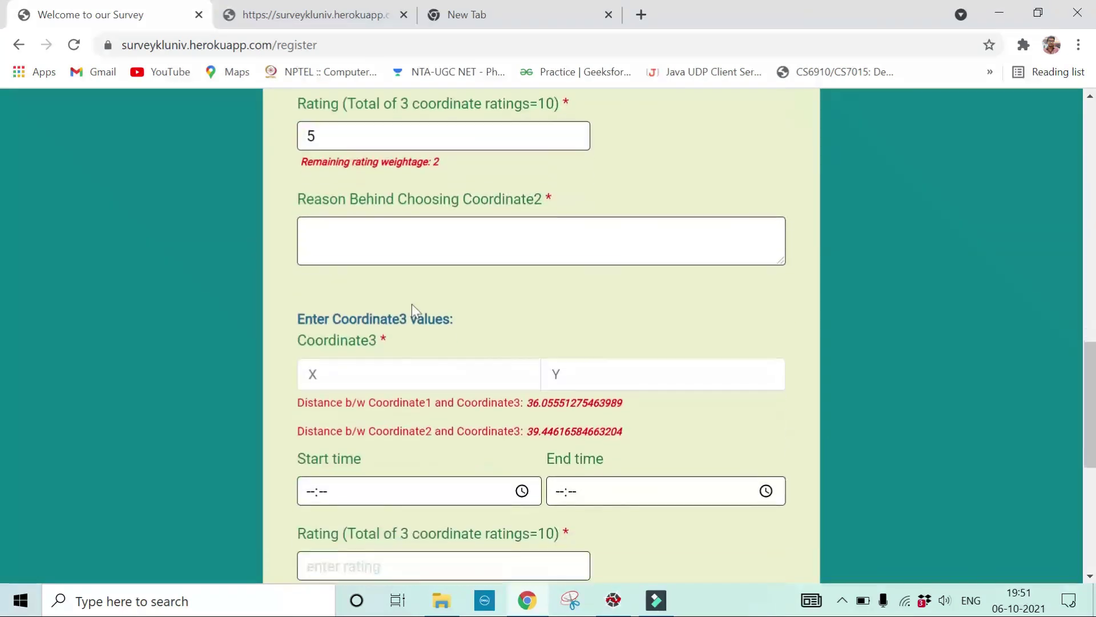
scroll(377, 484, "down", 1)
left_click(377, 501)
type("2")
scroll(455, 453, "down", 2)
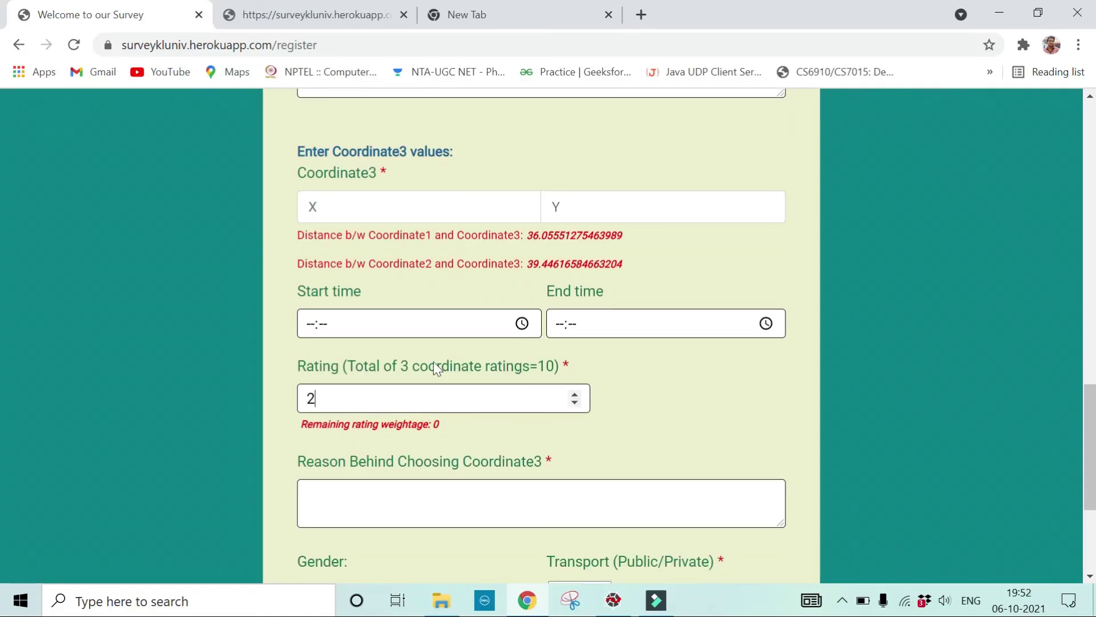
- Change the Coordinate3 rating to 3, which exceeds the allowed total, and set it back to 2
key("BackSpace")
type("3")
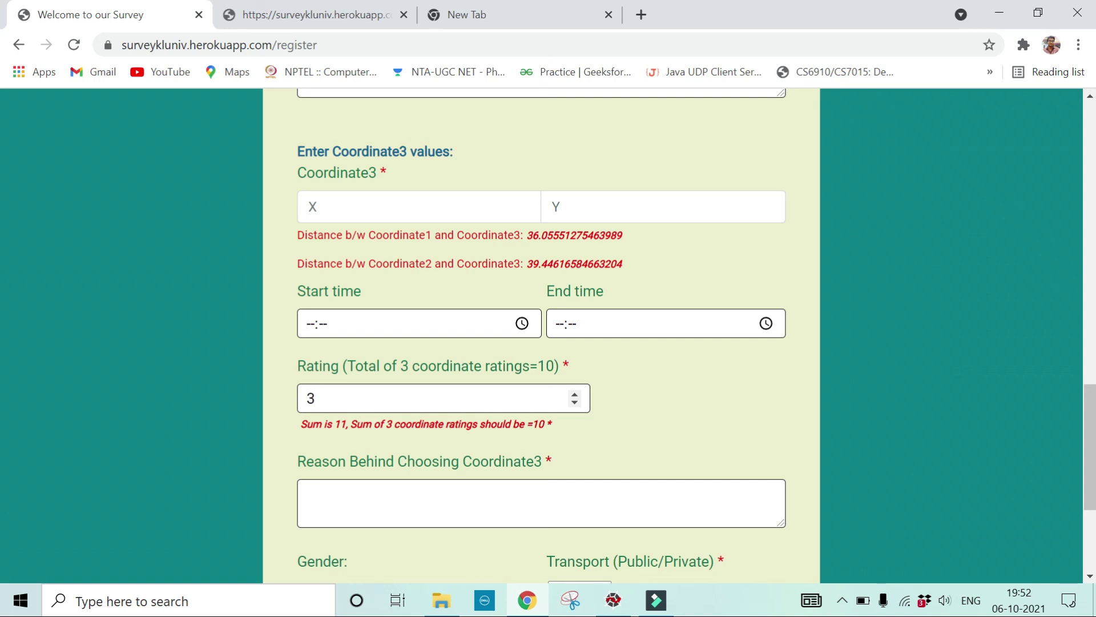
key("BackSpace")
type("2")
- Submit the survey response form and accept the submission confirmation
scroll(542, 335, "down", 2)
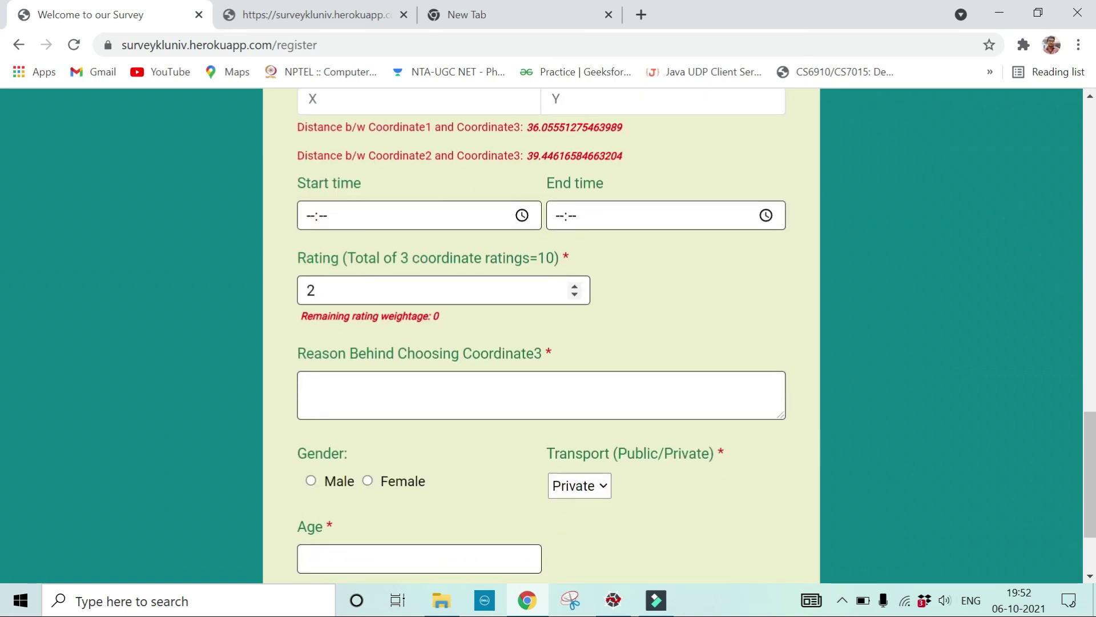
scroll(391, 365, "down", 2)
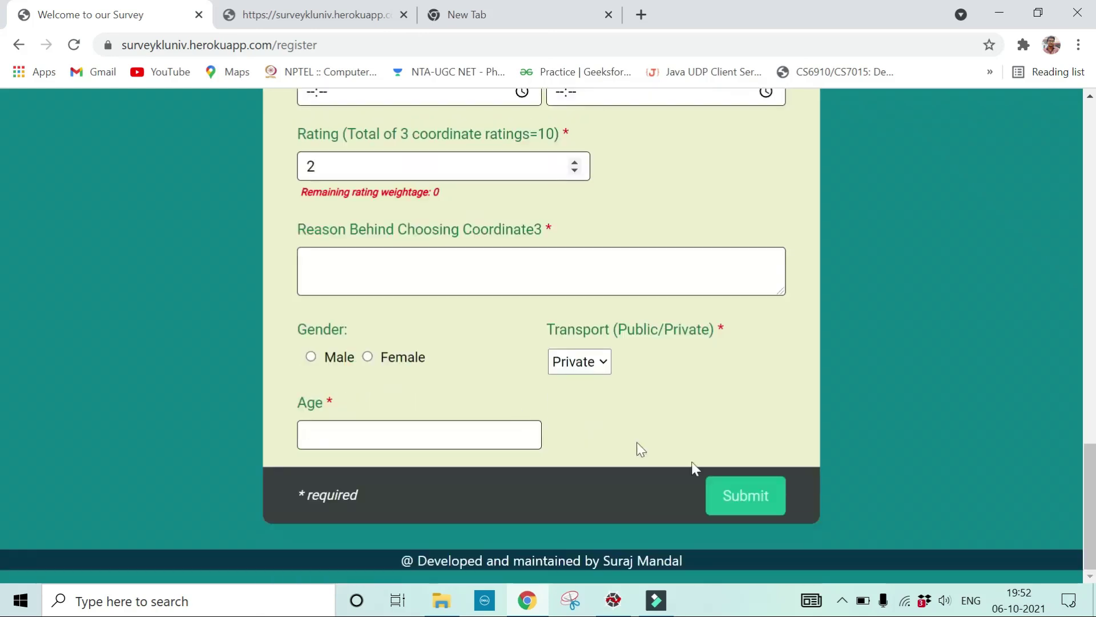
left_click(759, 499)
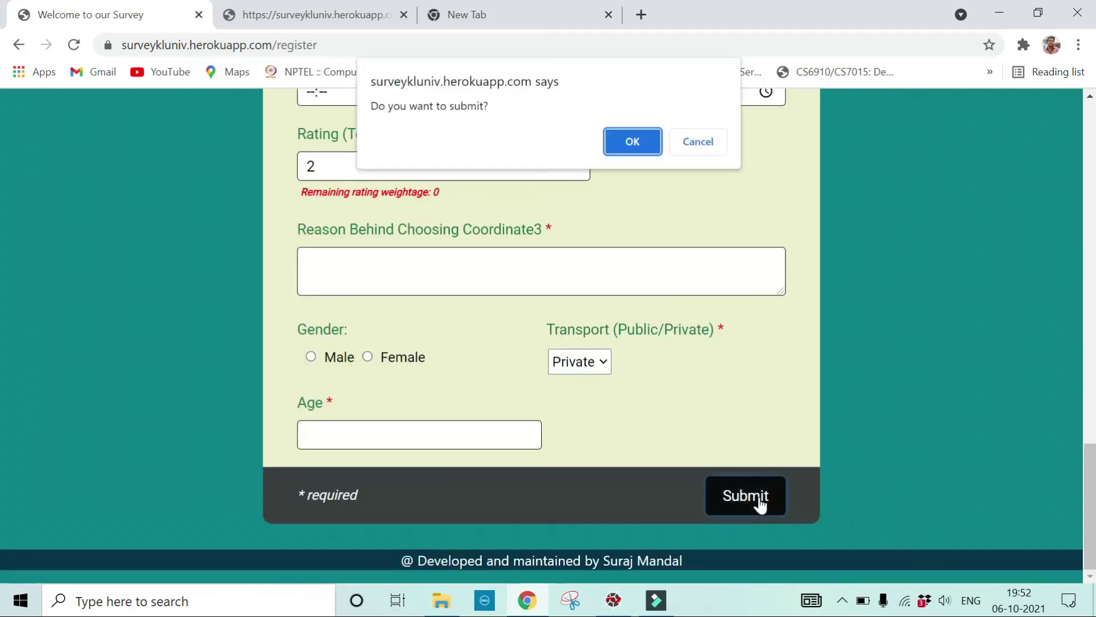
left_click(620, 144)
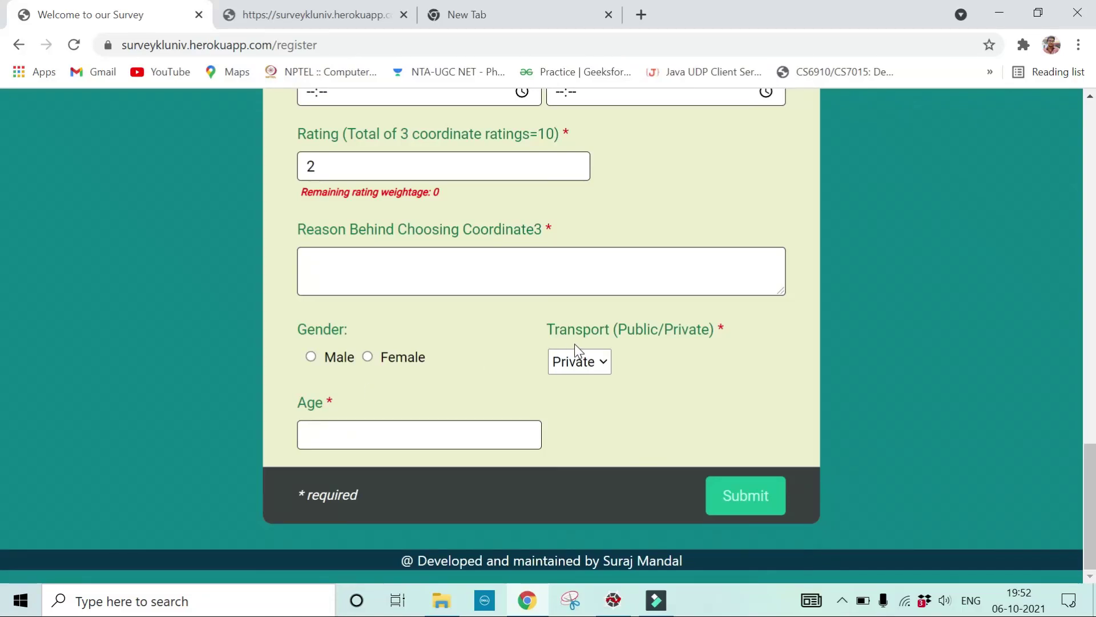
scroll(575, 344, "up", 2)
scroll(469, 394, "down", 2)
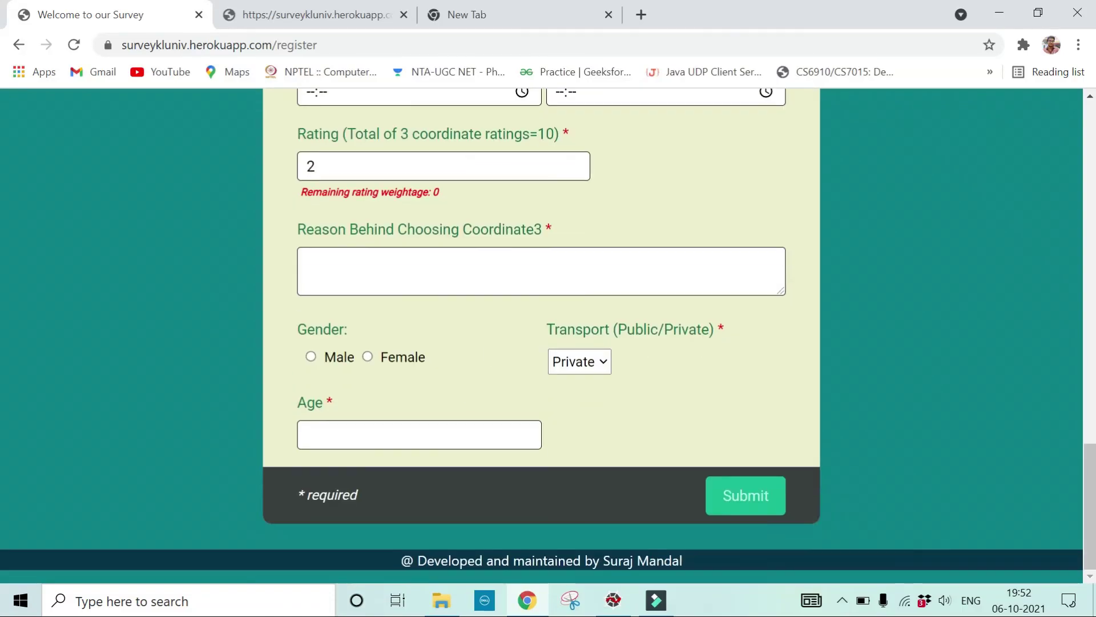